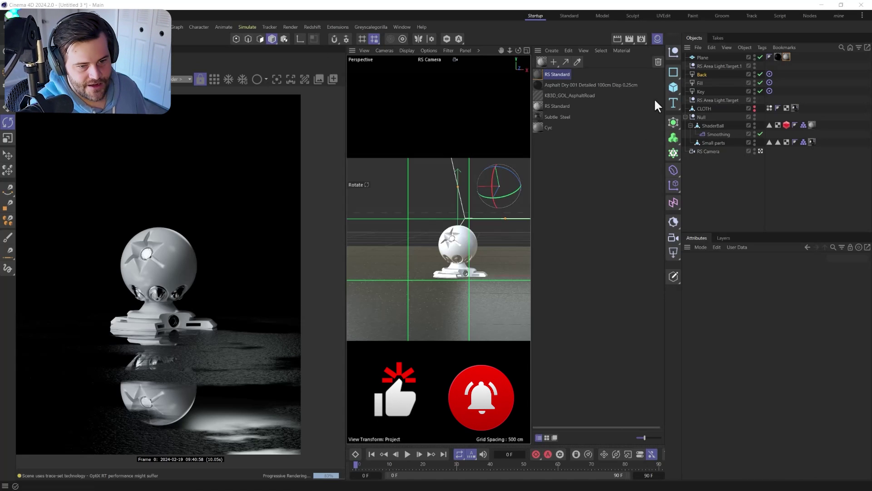
Delete the Plane's two material tags so the floor renders matte grey
{"action": "left_click_drag", "start_coordinate": [798, 57], "coordinate": [778, 58]}
{"action": "key", "text": "Delete"}
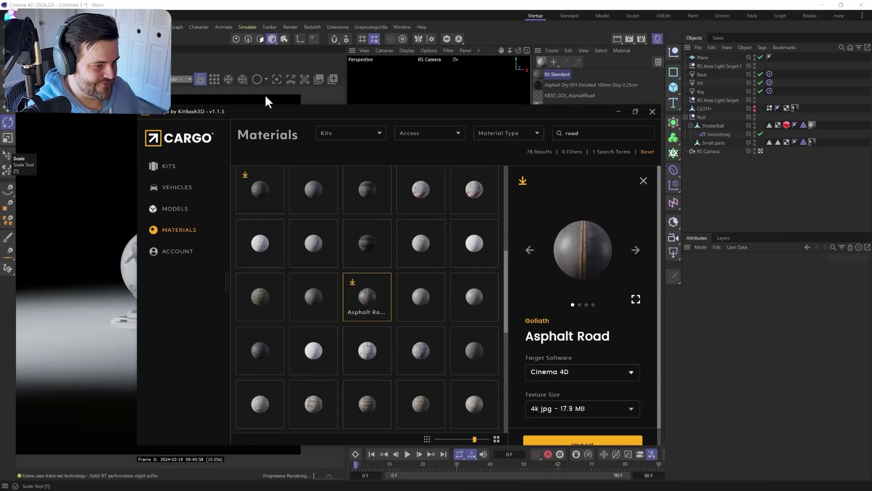
Reposition Kitbash Cargo, scroll through its road materials, then minimize it to return to Cinema 4D
{"action": "left_click_drag", "start_coordinate": [265, 94], "coordinate": [250, 35]}
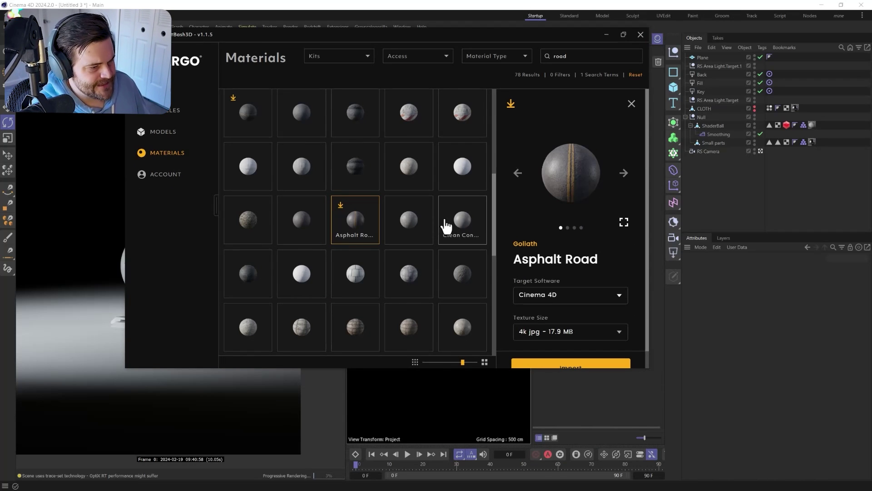
{"action": "scroll", "coordinate": [409, 227], "scroll_direction": "down", "scroll_amount": 5}
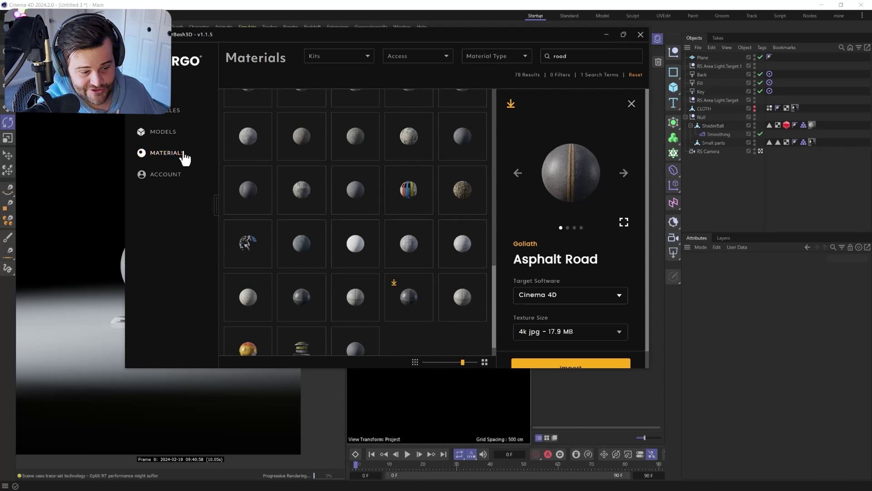
{"action": "left_click", "coordinate": [608, 35]}
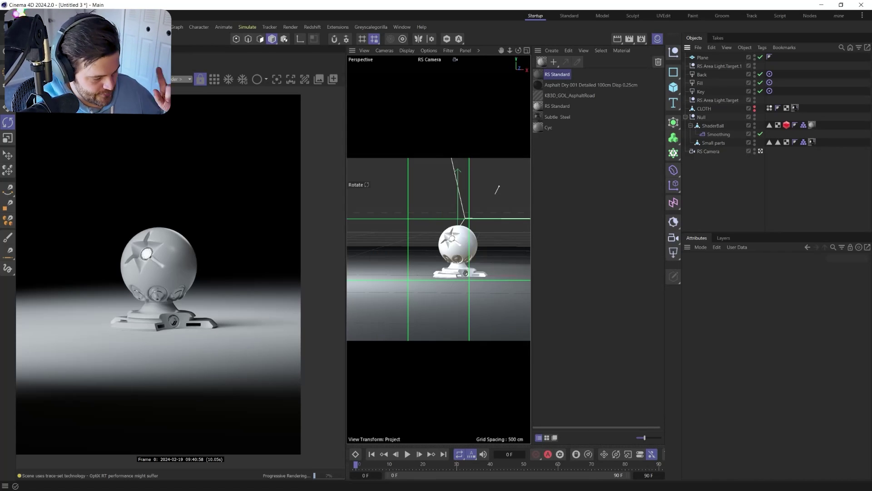
{"action": "key", "text": "super"}
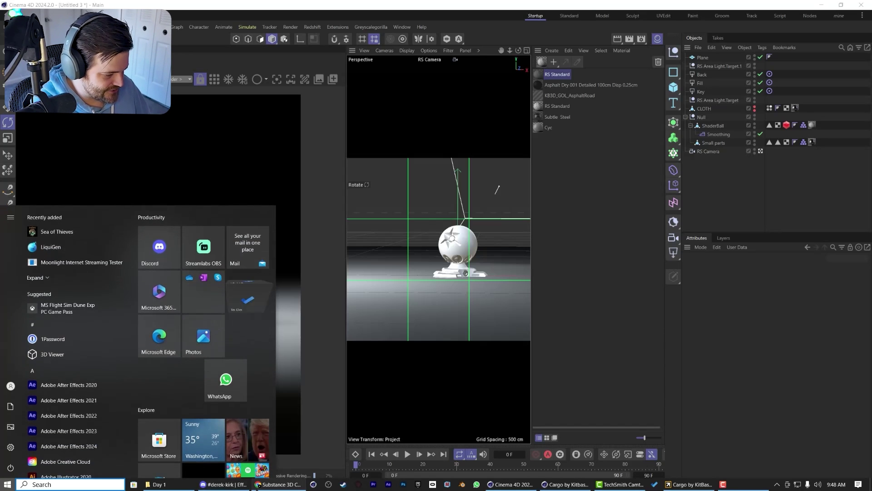
{"action": "left_click", "coordinate": [272, 485]}
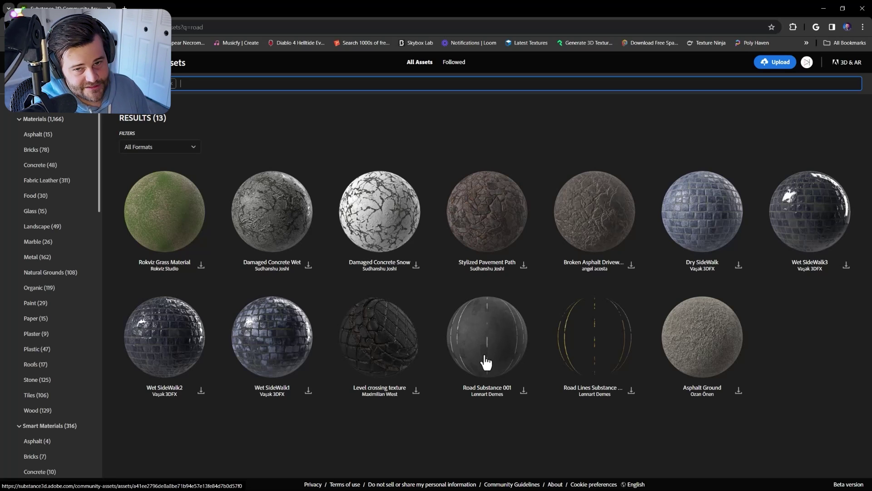
{"action": "left_click", "coordinate": [823, 7]}
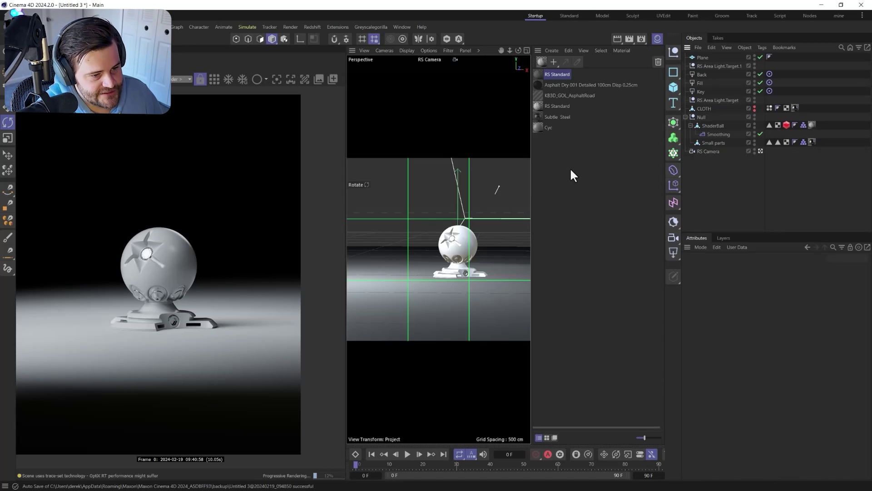
Apply Asphalt Dry 001 Detailed 100cm Disp 0.25cm from the Asset Browser to the floor plane
{"action": "key", "text": "shift+F8"}
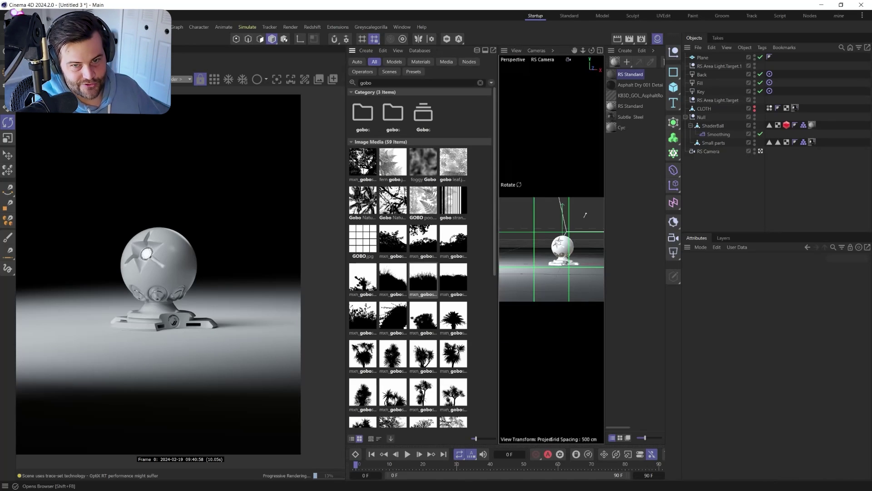
{"action": "left_click_drag", "start_coordinate": [385, 82], "coordinate": [320, 81]}
{"action": "key", "text": "BackSpace"}
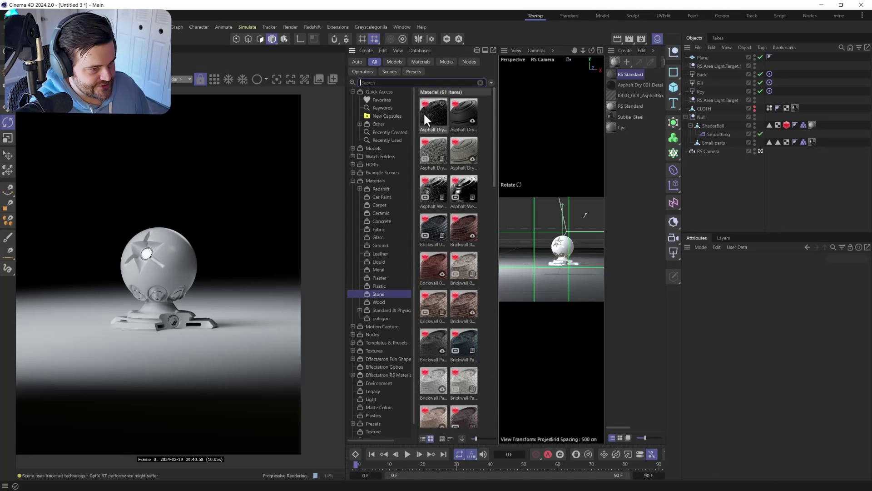
{"action": "left_click", "coordinate": [433, 117]}
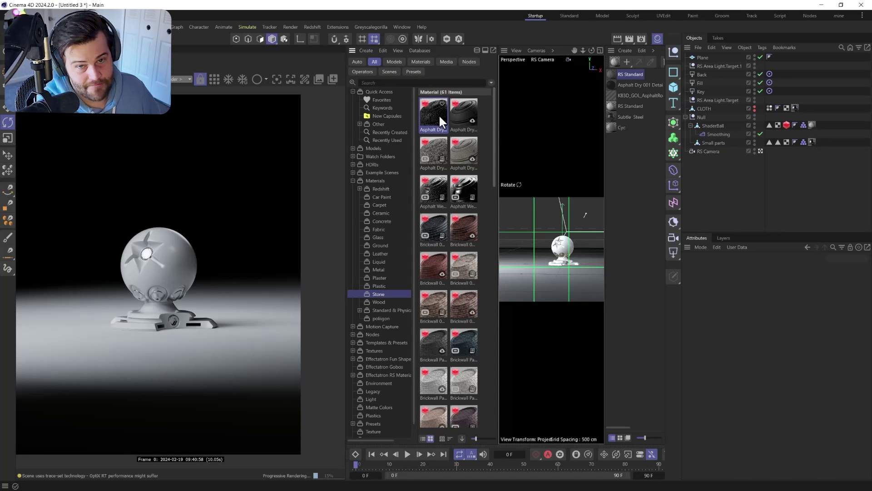
{"action": "left_click_drag", "start_coordinate": [439, 114], "coordinate": [537, 278]}
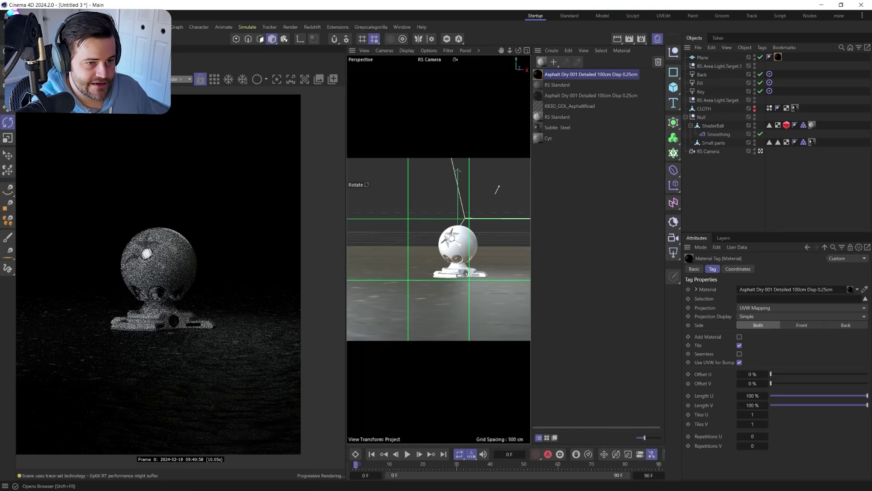
{"action": "key", "text": "shift+F8"}
Open the asphalt material's node graph and move it aside to reveal the scene objects
{"action": "double_click", "coordinate": [538, 74]}
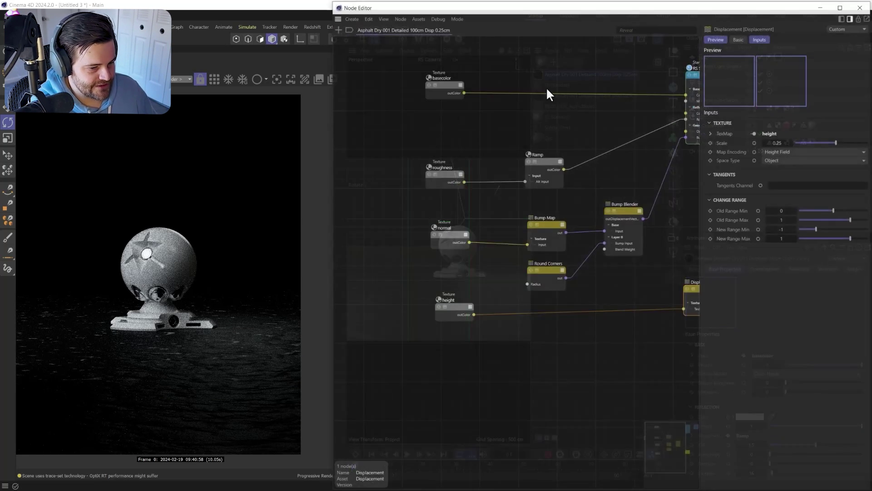
{"action": "scroll", "coordinate": [565, 230], "scroll_direction": "down", "scroll_amount": 3}
{"action": "scroll", "coordinate": [565, 230], "scroll_direction": "up", "scroll_amount": 2}
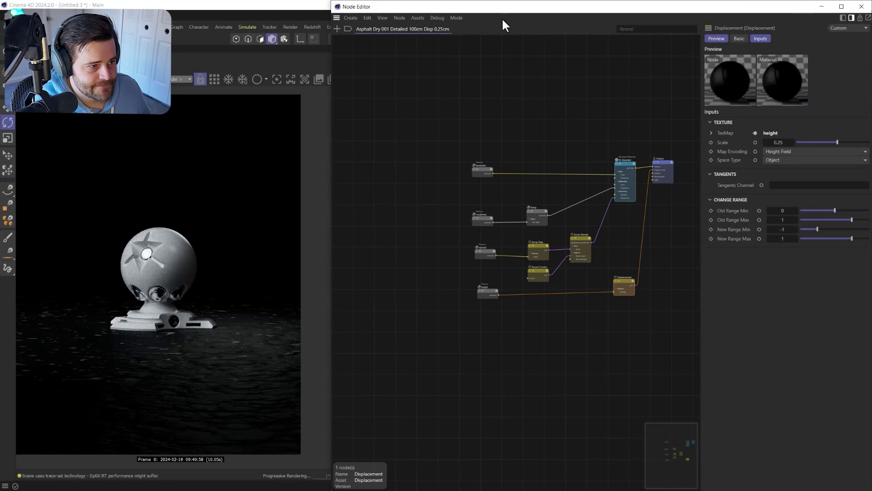
{"action": "left_click_drag", "start_coordinate": [325, 6], "coordinate": [399, 12]}
{"action": "left_click_drag", "start_coordinate": [714, 20], "coordinate": [414, 41]}
Set the floor's asphalt tag to 10 × 10 tiles on the 4000 × 4000 cm plane
{"action": "left_click", "coordinate": [778, 57]}
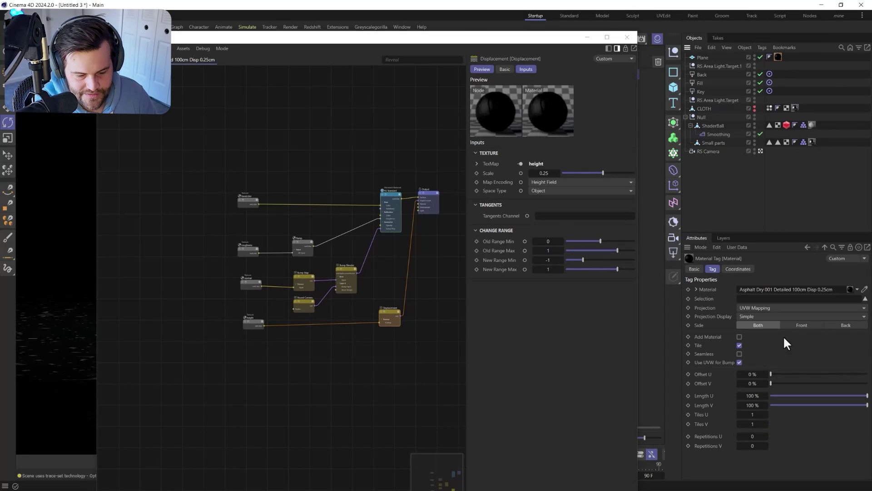
{"action": "left_click", "coordinate": [751, 414]}
{"action": "type", "text": "10"}
{"action": "left_click", "coordinate": [753, 424]}
{"action": "type", "text": "10"}
{"action": "key", "text": "Return"}
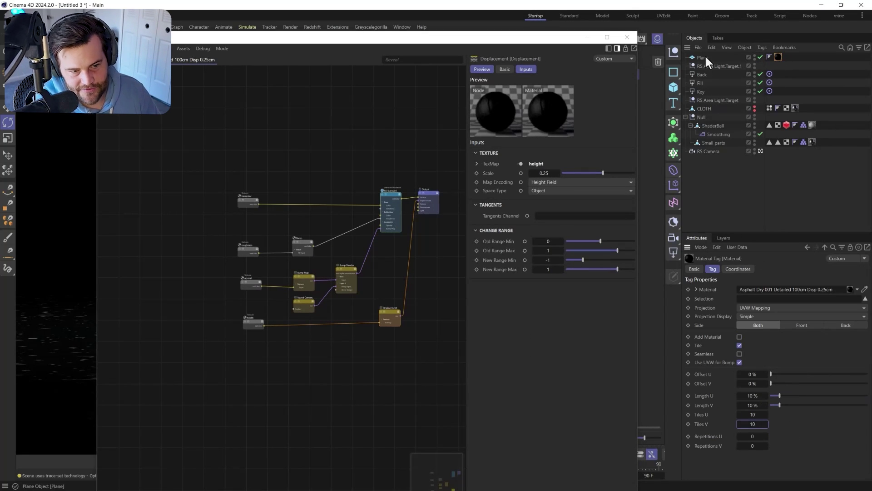
{"action": "left_click", "coordinate": [702, 57]}
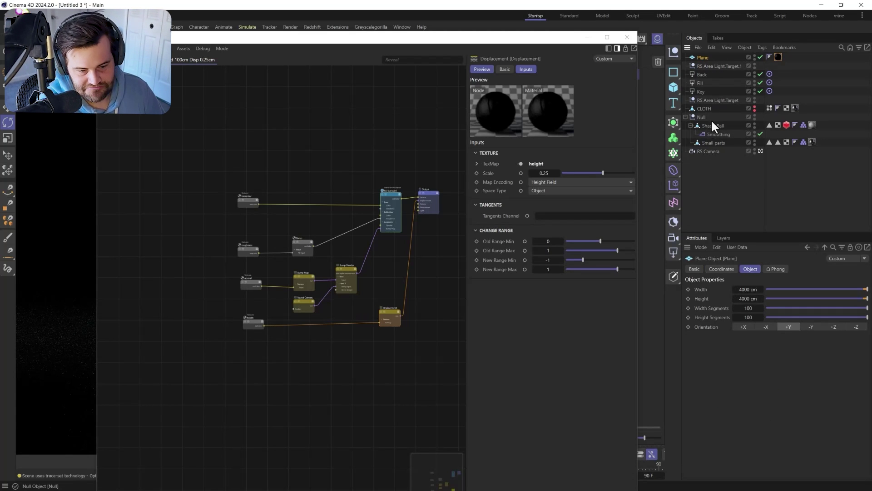
{"action": "left_click_drag", "start_coordinate": [251, 38], "coordinate": [399, 27]}
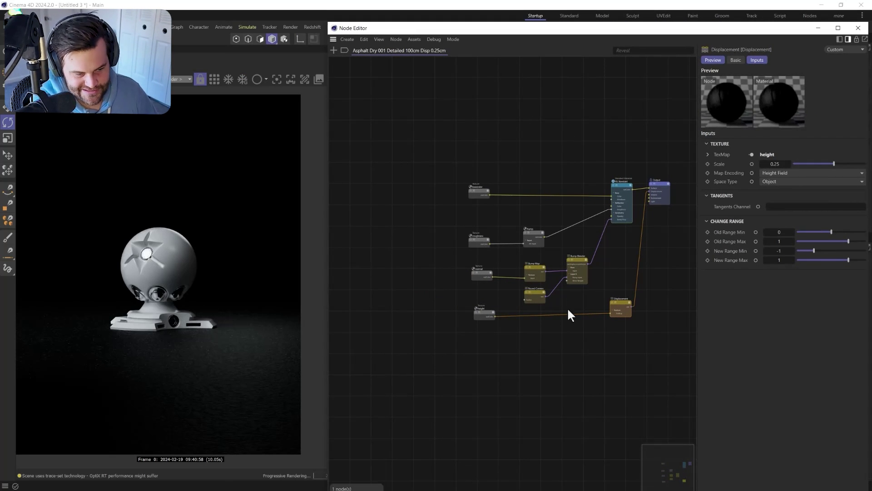
Select the Ramp node feeding the asphalt's roughness in the node graph
{"action": "scroll", "coordinate": [487, 250], "scroll_direction": "down", "scroll_amount": 1}
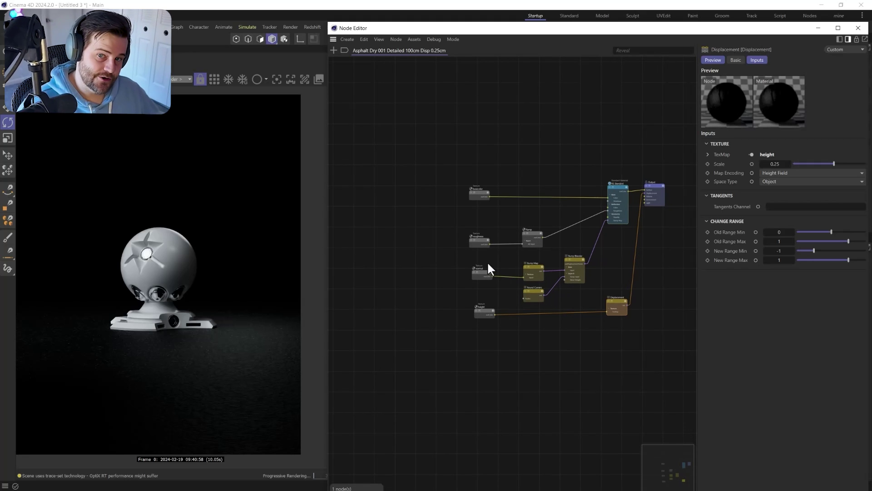
{"action": "scroll", "coordinate": [488, 264], "scroll_direction": "up", "scroll_amount": 2}
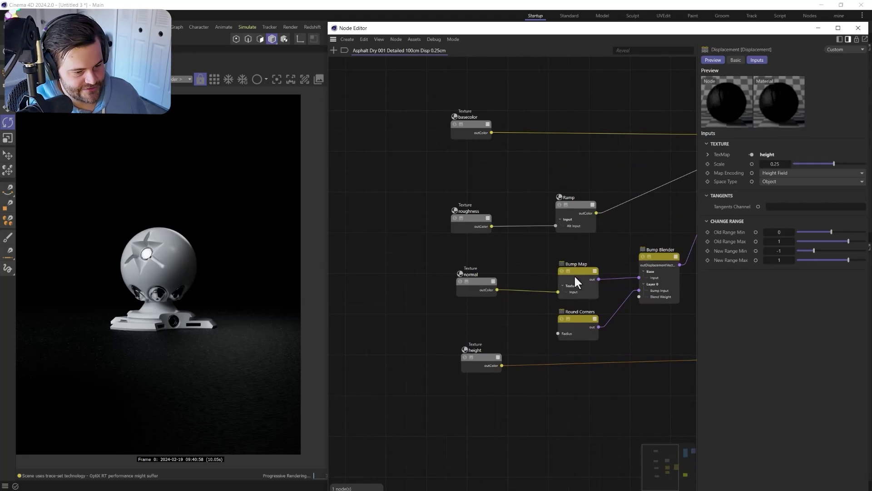
{"action": "scroll", "coordinate": [554, 272], "scroll_direction": "down", "scroll_amount": 1}
{"action": "scroll", "coordinate": [619, 287], "scroll_direction": "up", "scroll_amount": 2}
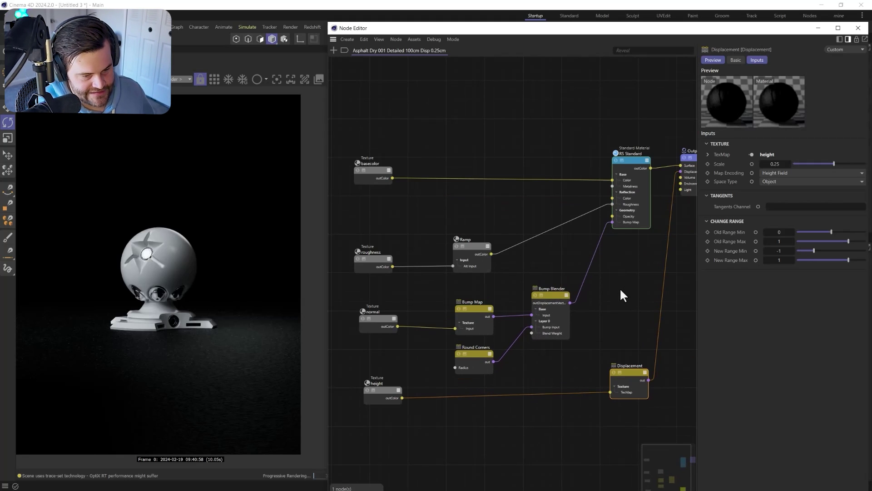
{"action": "left_click", "coordinate": [375, 256]}
{"action": "left_click", "coordinate": [468, 248]}
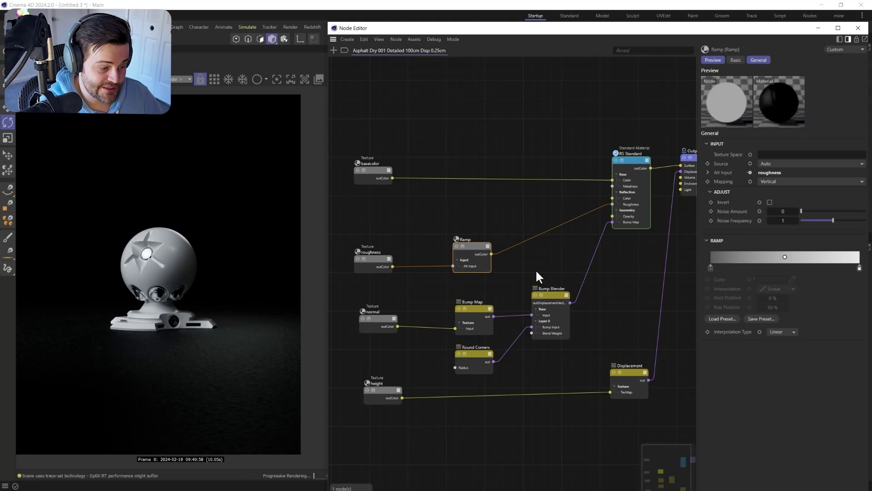
Lower the Ramp's left and right knots to about 10% and 53% value, then close the graph
{"action": "double_click", "coordinate": [708, 269]}
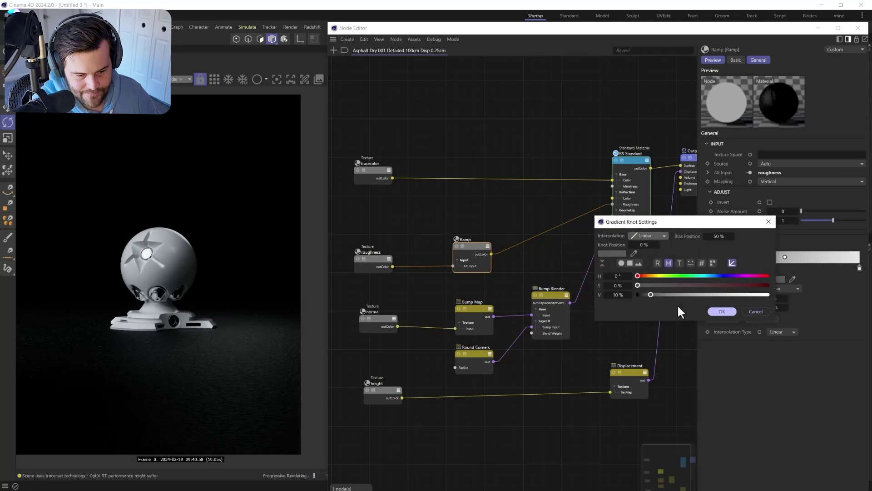
{"action": "left_click_drag", "start_coordinate": [650, 295], "coordinate": [643, 292]}
{"action": "left_click", "coordinate": [722, 312]}
{"action": "double_click", "coordinate": [858, 268]}
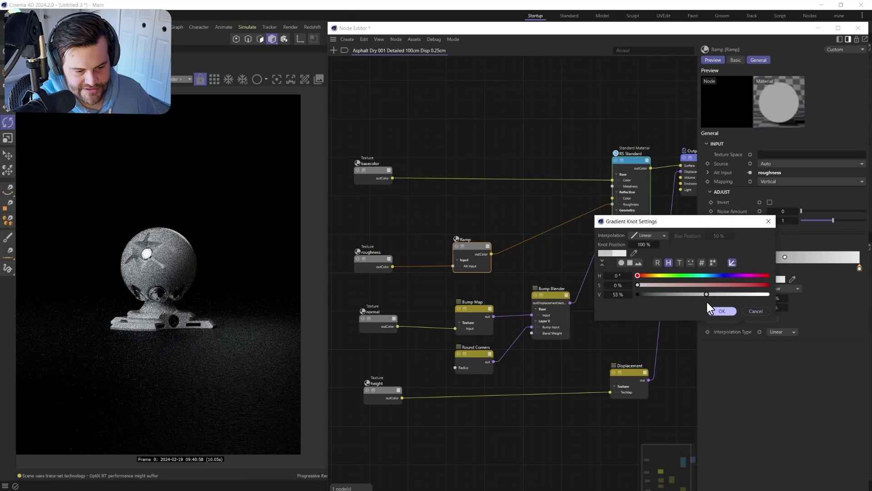
{"action": "left_click", "coordinate": [723, 312]}
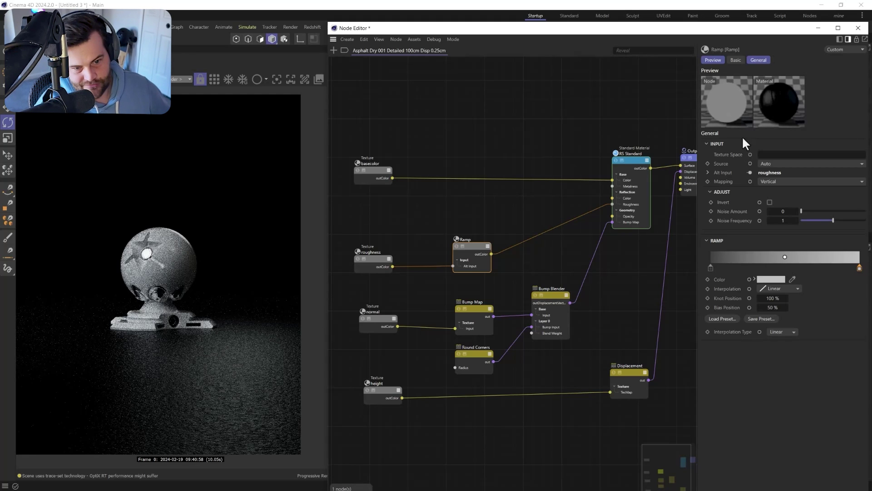
{"action": "left_click", "coordinate": [859, 29]}
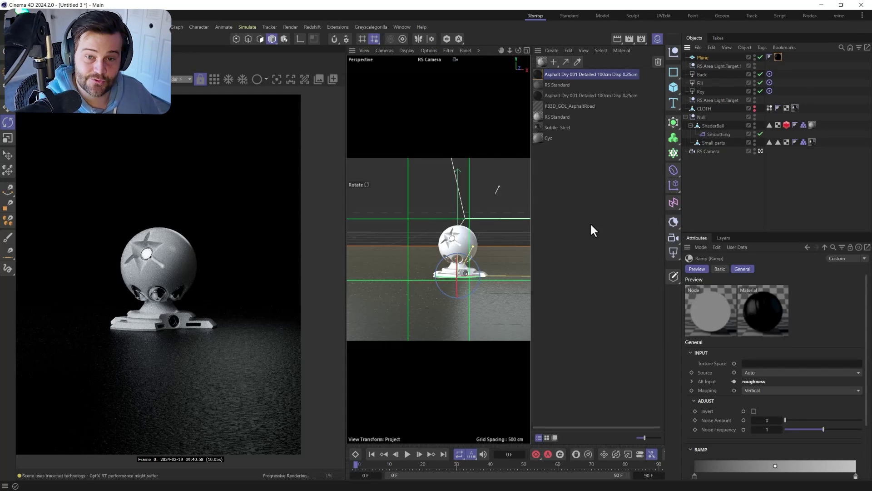
Create a new RS Standard material with Color Layer, Maxon Noise and Ramp nodes in its graph
{"action": "left_click", "coordinate": [541, 63]}
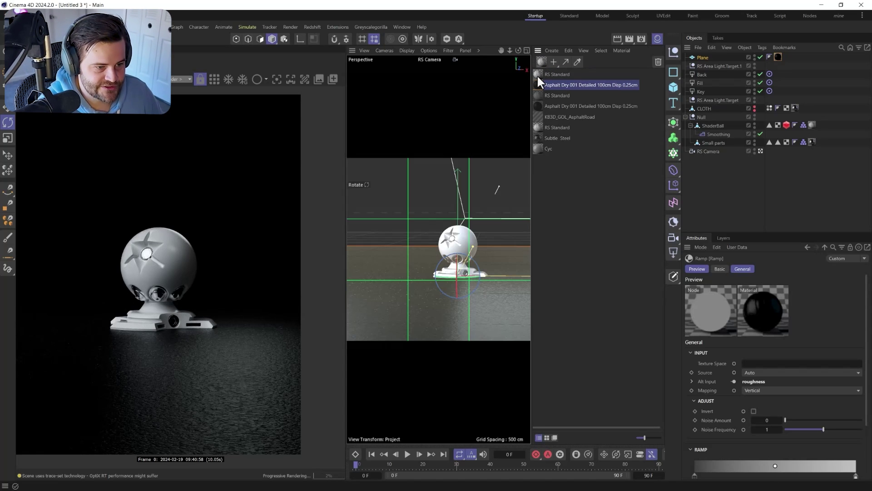
{"action": "double_click", "coordinate": [537, 75]}
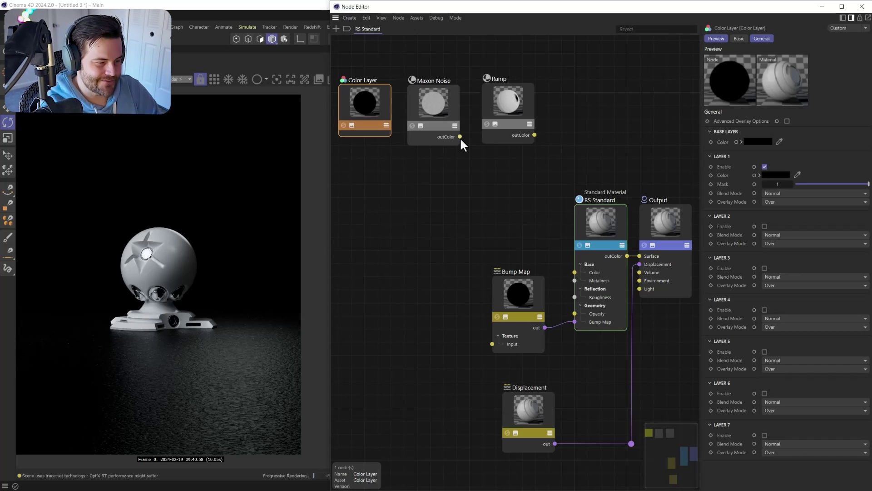
{"action": "left_click", "coordinate": [440, 108]}
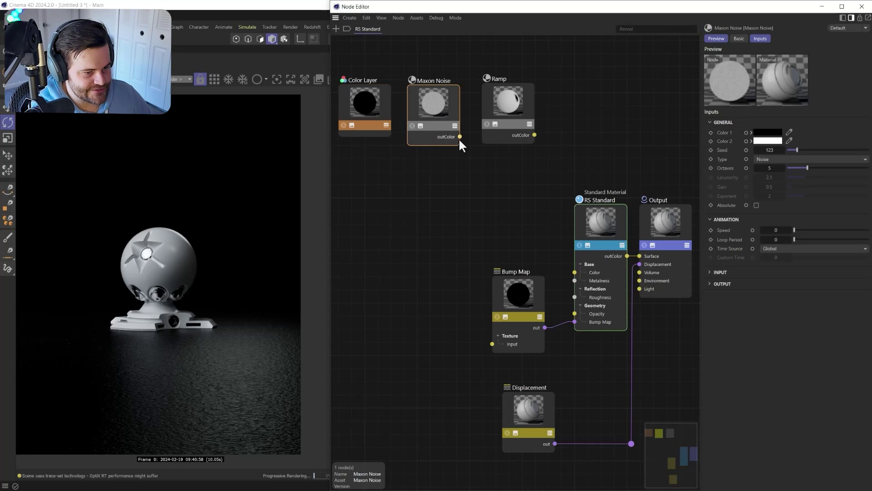
{"action": "left_click_drag", "start_coordinate": [606, 12], "coordinate": [571, 152]}
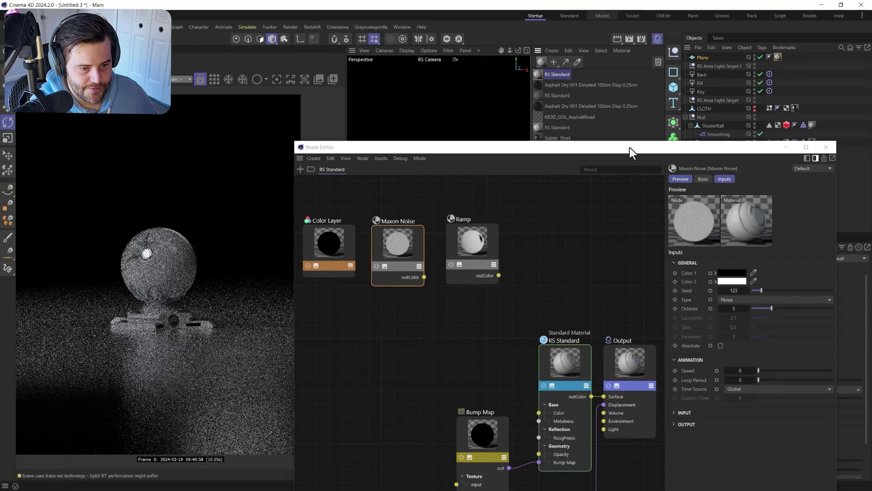
{"action": "left_click_drag", "start_coordinate": [631, 149], "coordinate": [652, 27]}
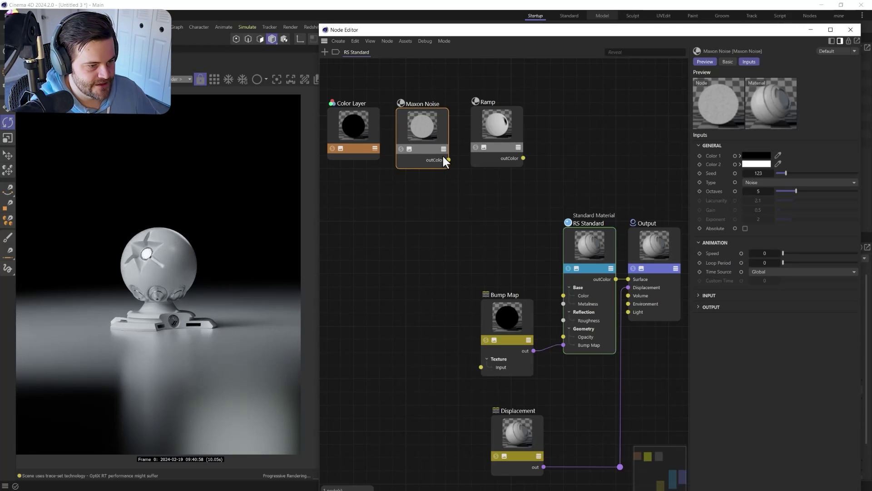
Connect Maxon Noise's output to the Ramp's Alt Input and solo the Ramp in the render
{"action": "left_click_drag", "start_coordinate": [480, 135], "coordinate": [481, 135]}
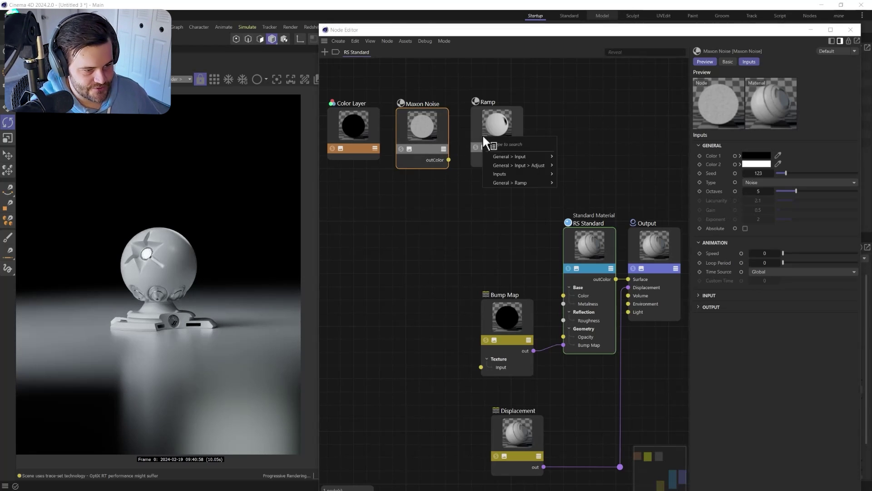
{"action": "mouse_move", "coordinate": [513, 154]}
{"action": "left_click", "coordinate": [569, 174]}
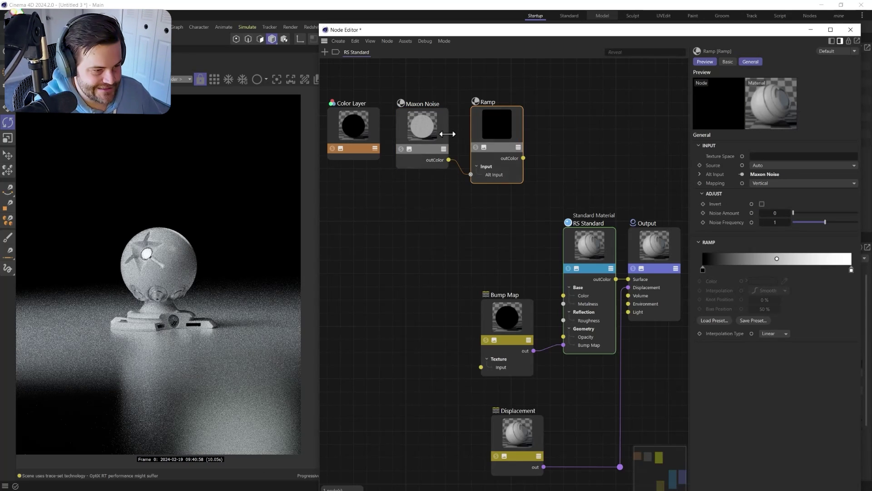
{"action": "left_click", "coordinate": [476, 148]}
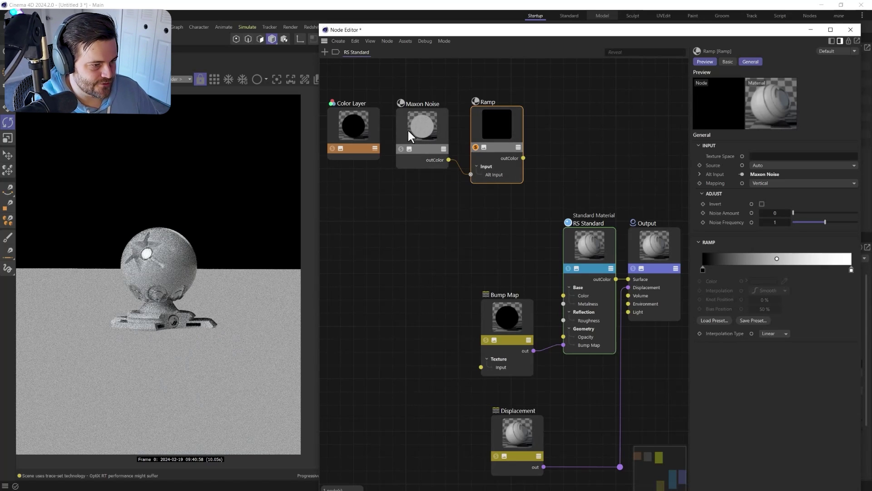
Set the Maxon Noise to Turbulence with Overall Scale 1500 and Low Clip 0.311
{"action": "left_click", "coordinate": [408, 129]}
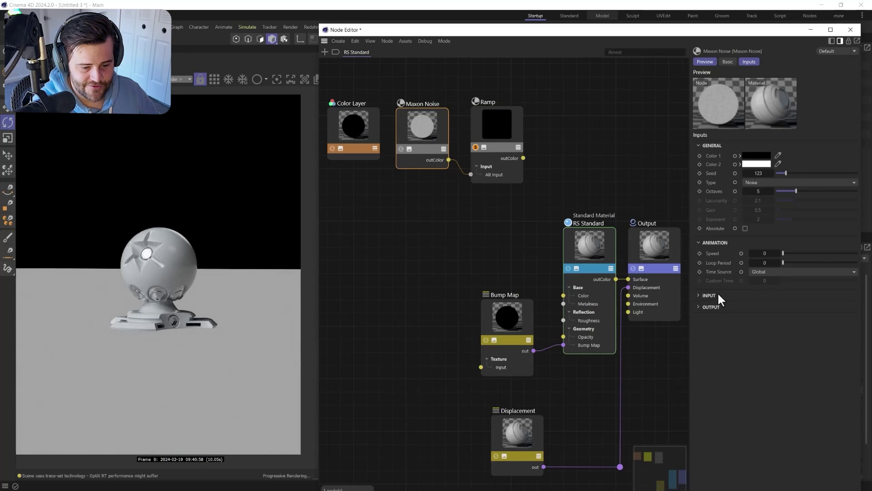
{"action": "left_click", "coordinate": [700, 295]}
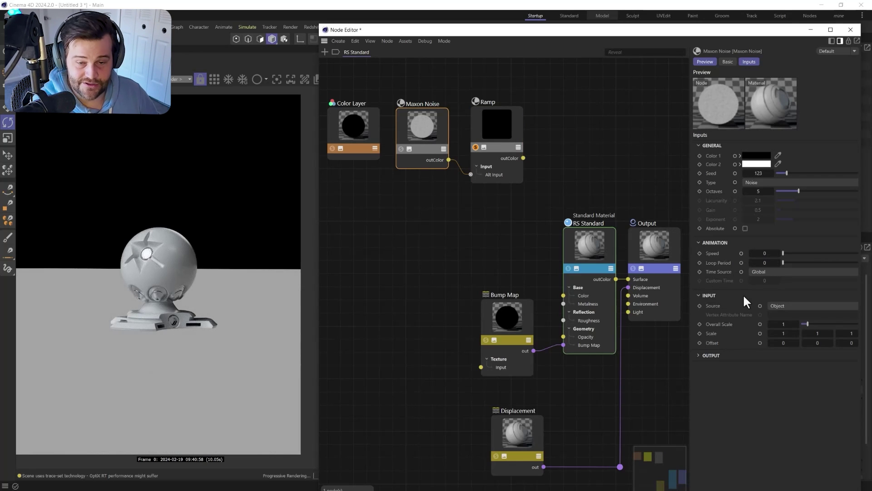
{"action": "left_click", "coordinate": [781, 323]}
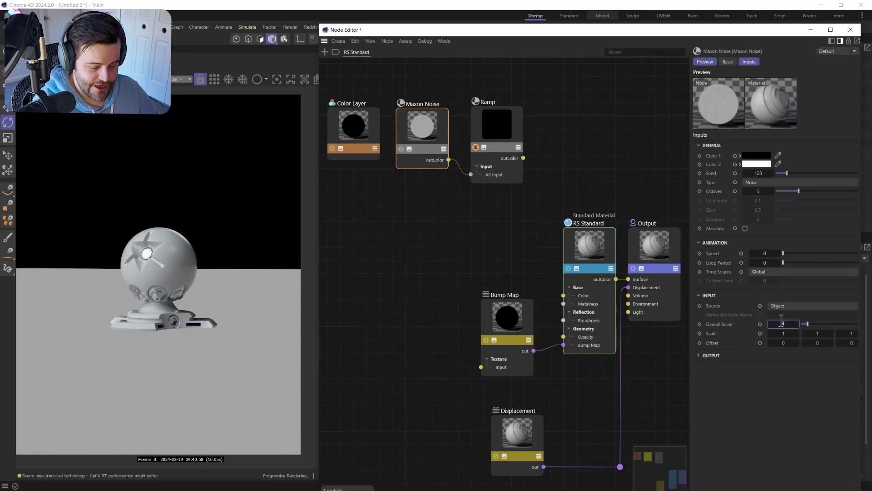
{"action": "type", "text": "1500"}
{"action": "key", "text": "Return"}
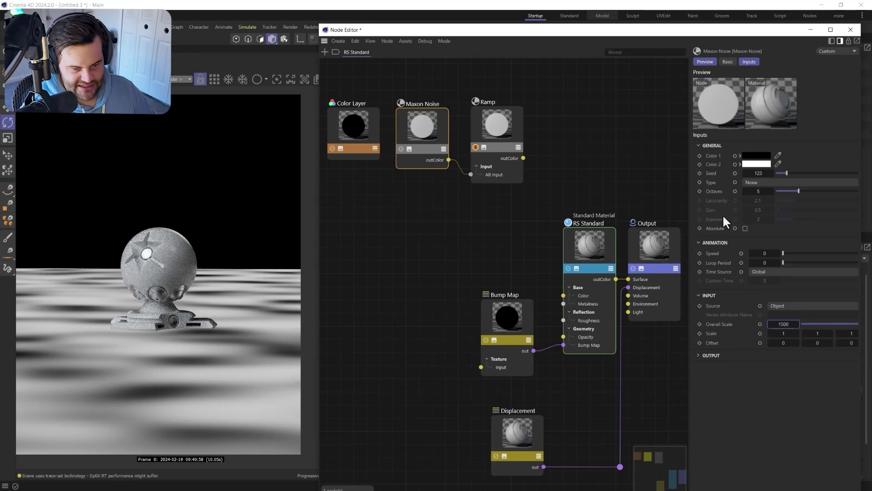
{"action": "left_click", "coordinate": [762, 183]}
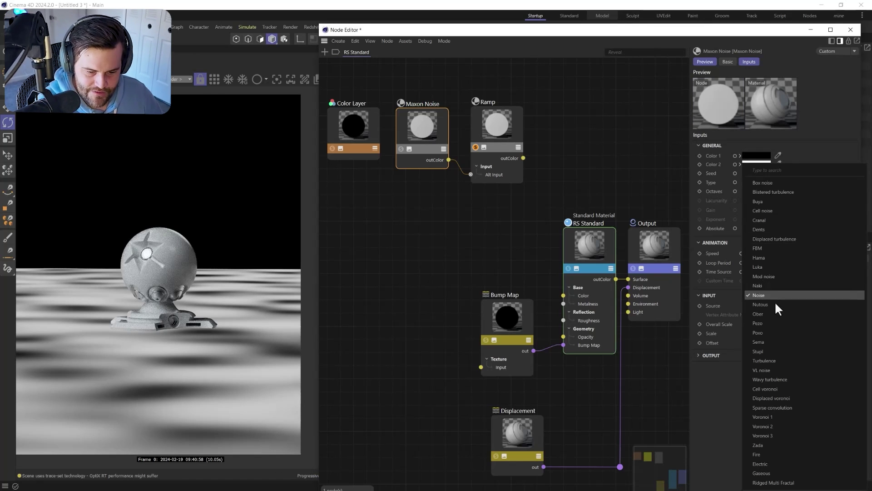
{"action": "left_click", "coordinate": [782, 360]}
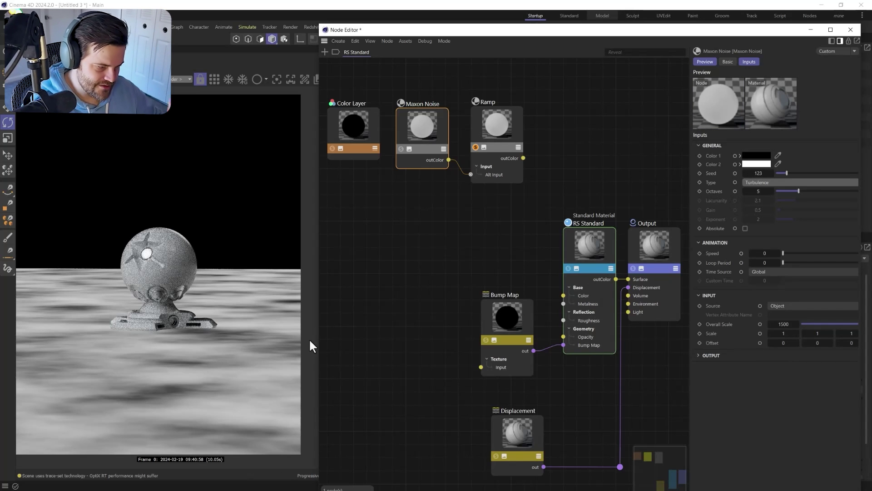
{"action": "left_click", "coordinate": [703, 356]}
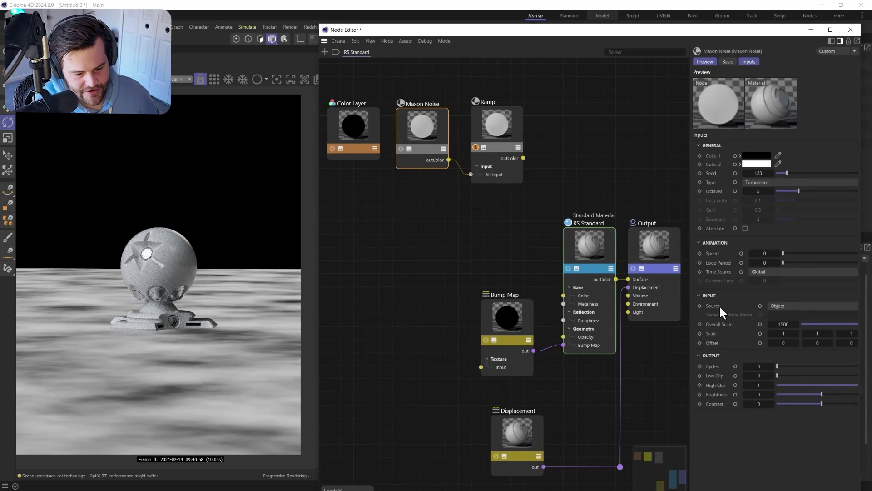
{"action": "left_click_drag", "start_coordinate": [785, 375], "coordinate": [805, 376]}
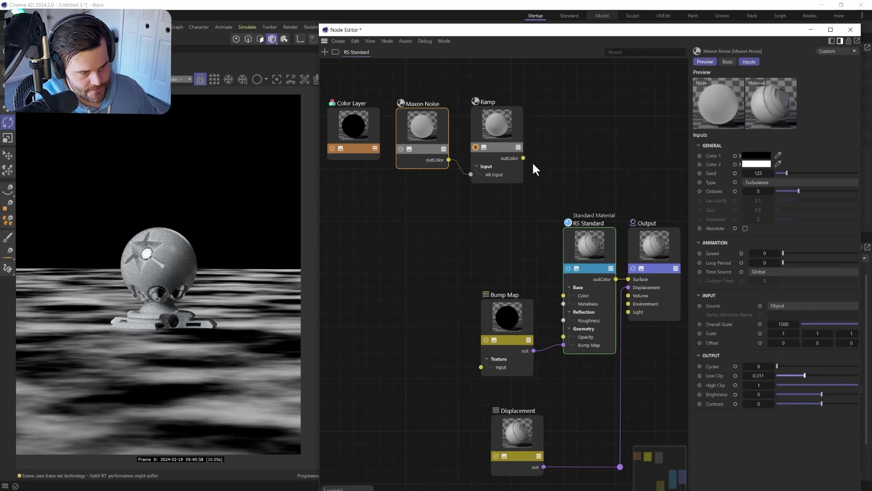
Narrow the Ramp to knots at about 10% and 60%, and wire it into the RS Standard Opacity
{"action": "left_click", "coordinate": [503, 124]}
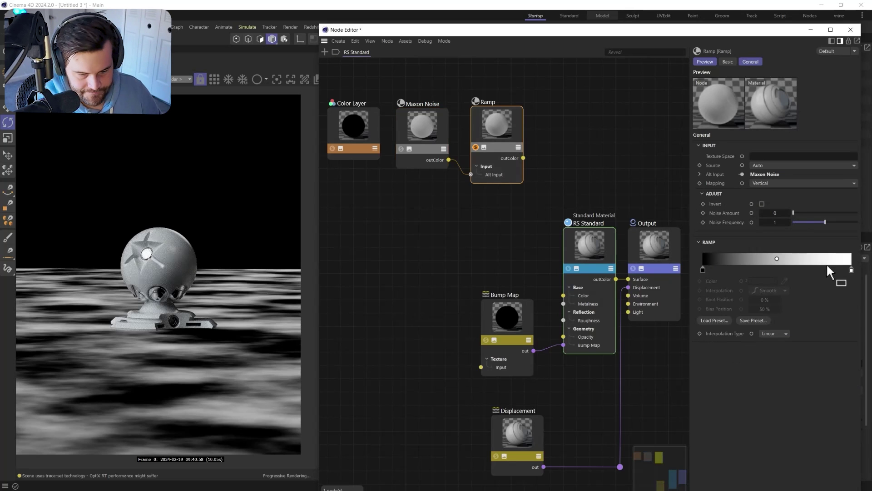
{"action": "left_click_drag", "start_coordinate": [851, 270], "coordinate": [800, 274]}
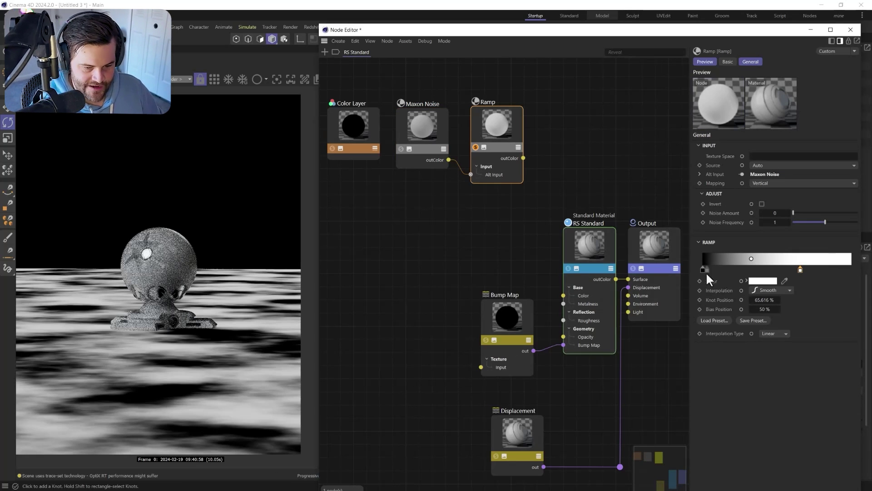
{"action": "left_click_drag", "start_coordinate": [800, 270], "coordinate": [788, 274]}
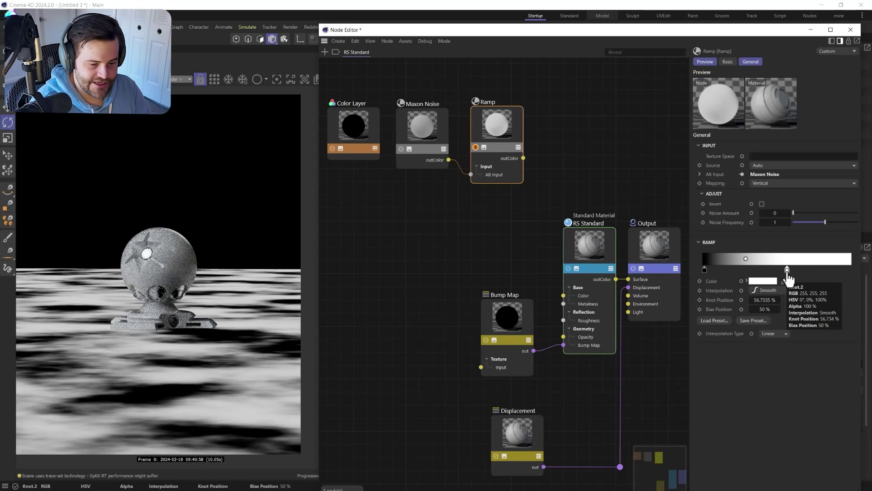
{"action": "left_click_drag", "start_coordinate": [704, 270], "coordinate": [718, 271]}
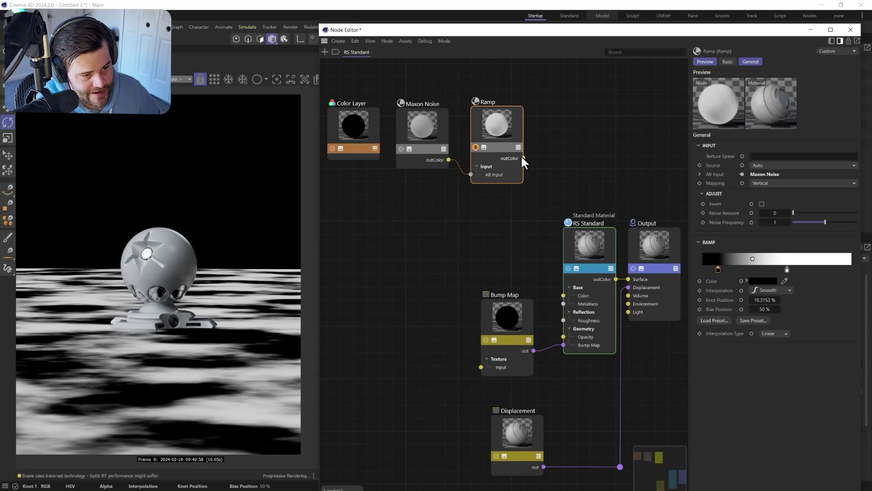
{"action": "left_click_drag", "start_coordinate": [524, 158], "coordinate": [565, 336]}
Unsolo the Ramp and give the RS Standard Metalness 1, reflection roughness 0.01 and IOR 2
{"action": "left_click", "coordinate": [593, 249]}
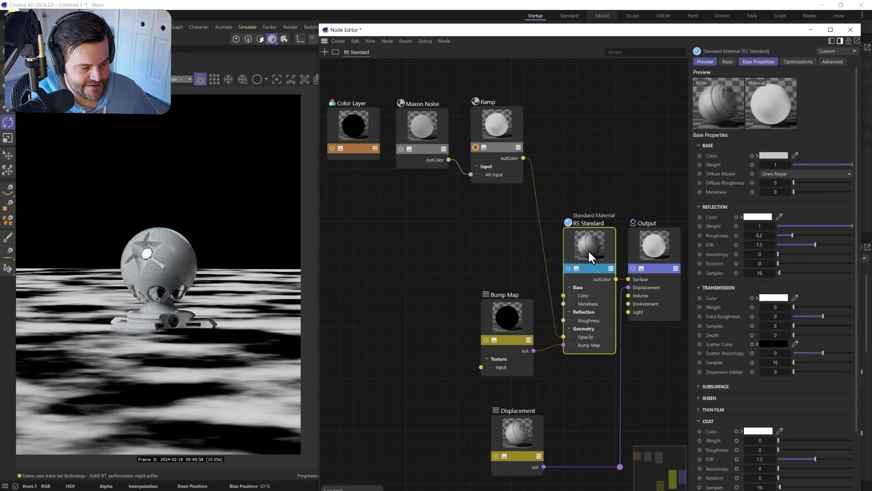
{"action": "left_click", "coordinate": [475, 146]}
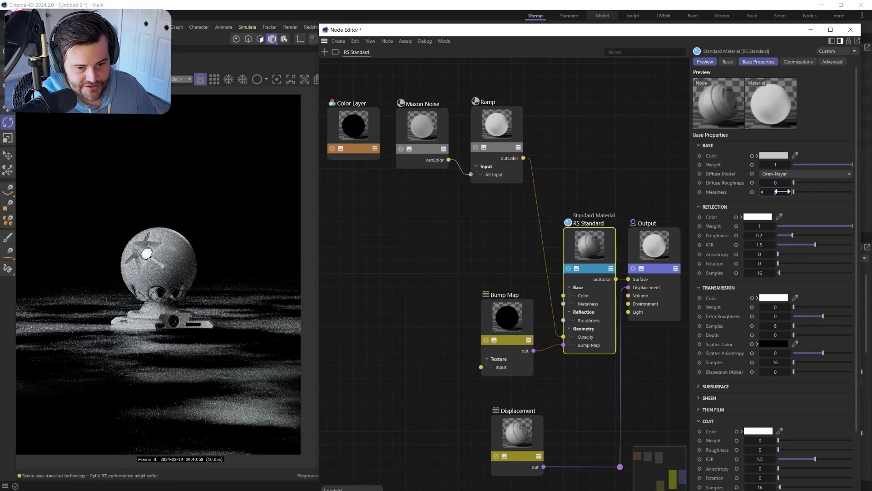
{"action": "left_click_drag", "start_coordinate": [776, 192], "coordinate": [777, 192]}
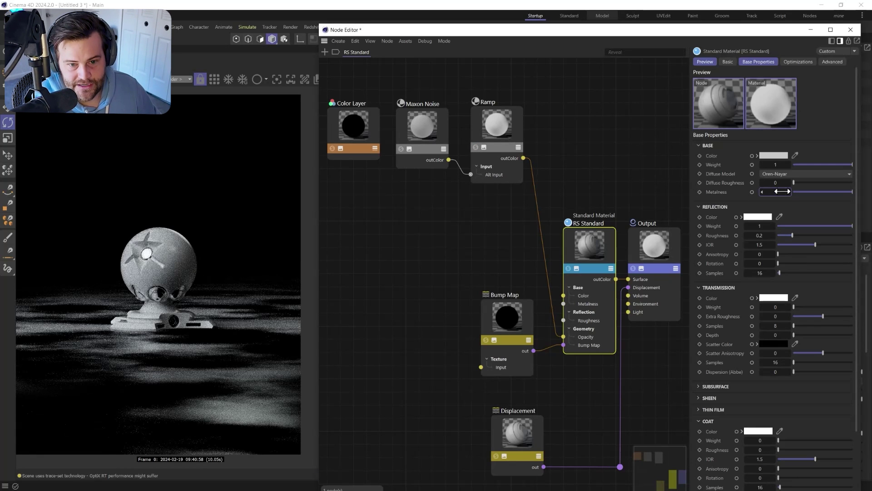
{"action": "double_click", "coordinate": [756, 235]}
{"action": "type", "text": ".01"}
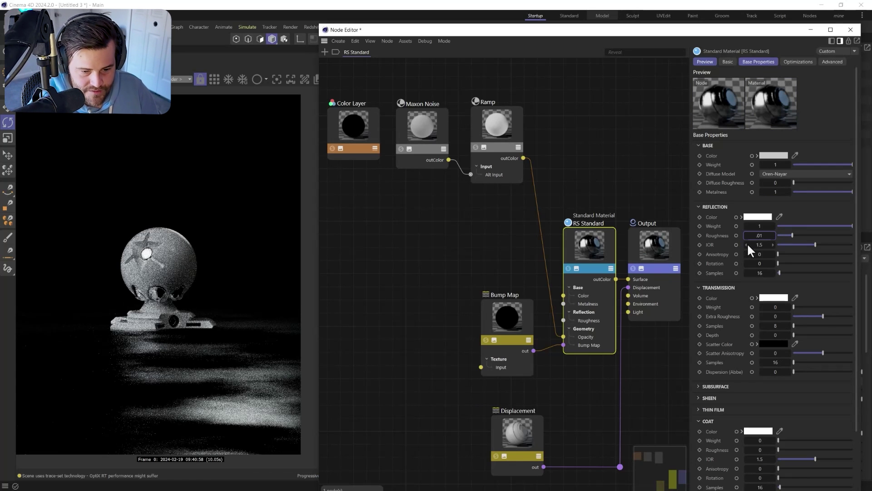
{"action": "key", "text": "Return"}
{"action": "type", "text": "2"}
{"action": "key", "text": "Return"}
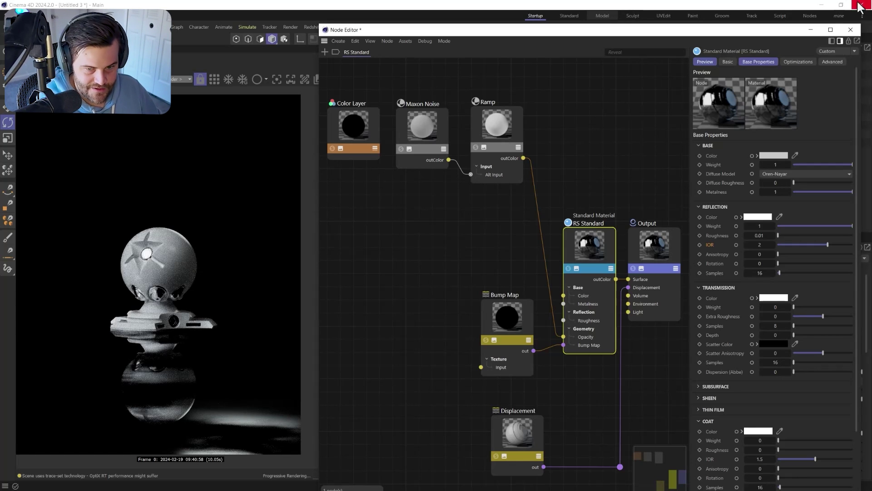
Put the asphalt material on the floor plane, then add the RS Standard puddle material as a second tag
{"action": "left_click", "coordinate": [851, 29]}
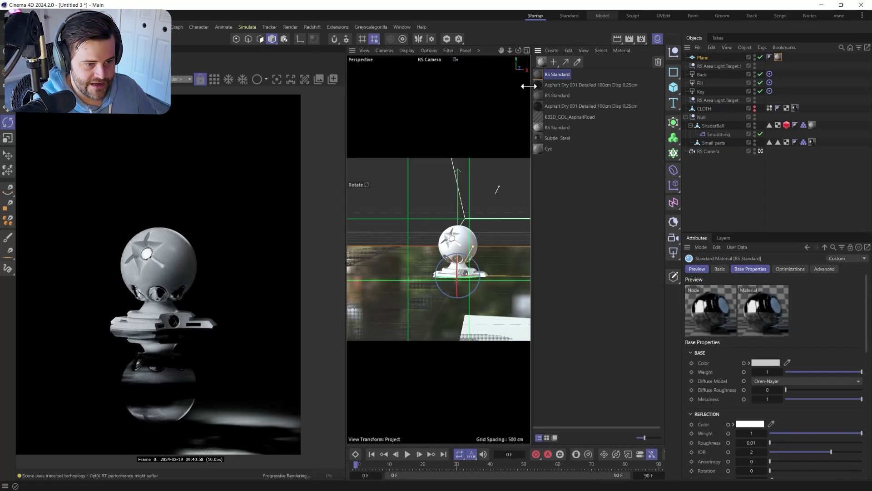
{"action": "left_click_drag", "start_coordinate": [780, 57], "coordinate": [779, 56]}
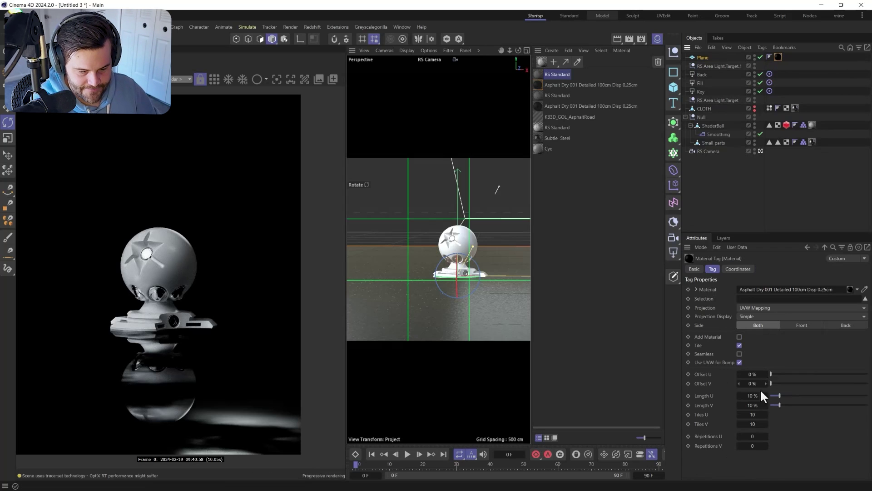
{"action": "left_click", "coordinate": [535, 75]}
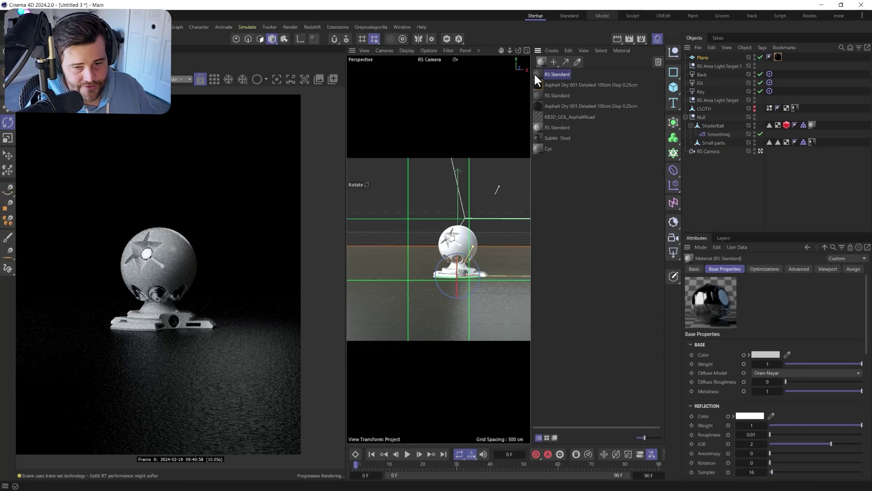
{"action": "left_click_drag", "start_coordinate": [535, 78], "coordinate": [702, 58]}
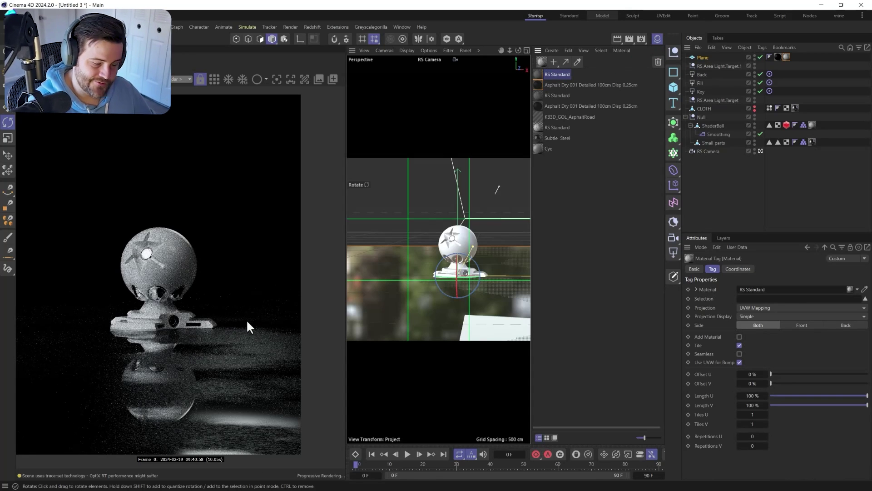
Widen the puddles by moving the puddle ramp's white knot to 31.5% and black knot to about 6%
{"action": "double_click", "coordinate": [539, 73]}
{"action": "left_click", "coordinate": [507, 152]}
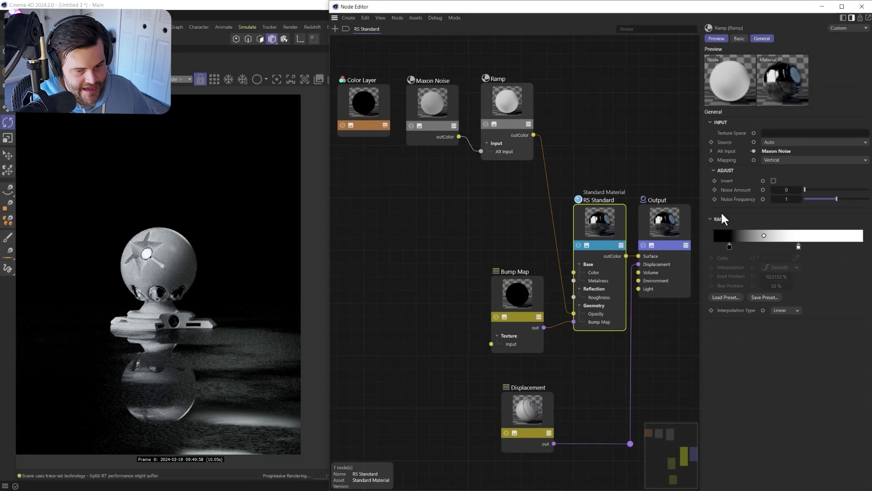
{"action": "left_click_drag", "start_coordinate": [802, 246], "coordinate": [763, 251]}
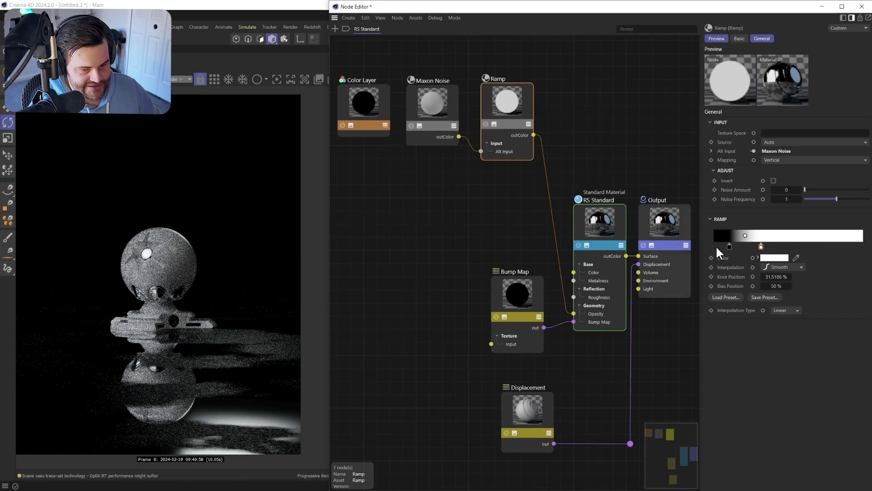
{"action": "left_click_drag", "start_coordinate": [730, 246], "coordinate": [723, 246]}
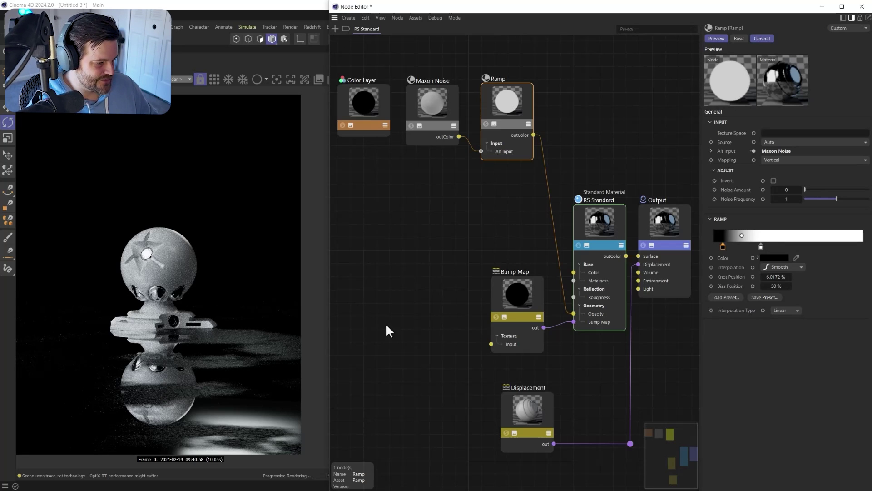
{"action": "left_click", "coordinate": [432, 109]}
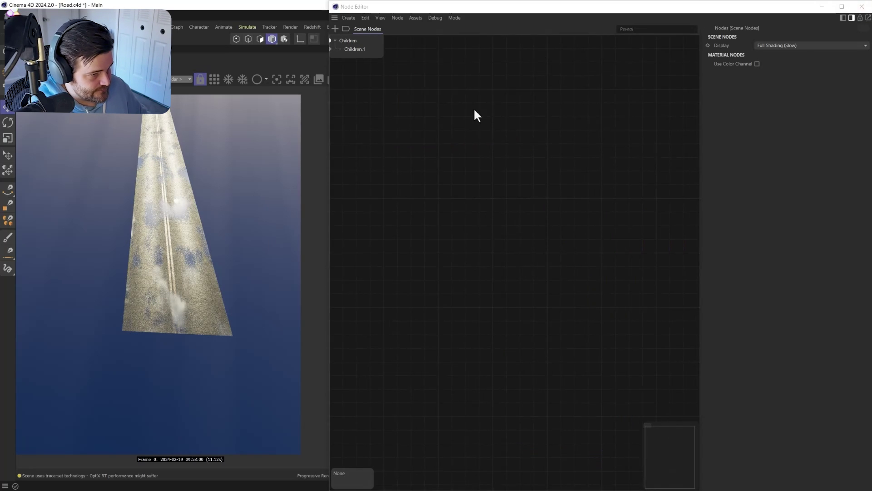
Frame the road in the perspective view and toggle the RS Dome Light off and back on
{"action": "left_click", "coordinate": [862, 6]}
{"action": "left_click_drag", "start_coordinate": [431, 298], "coordinate": [460, 296], "text": "alt"}
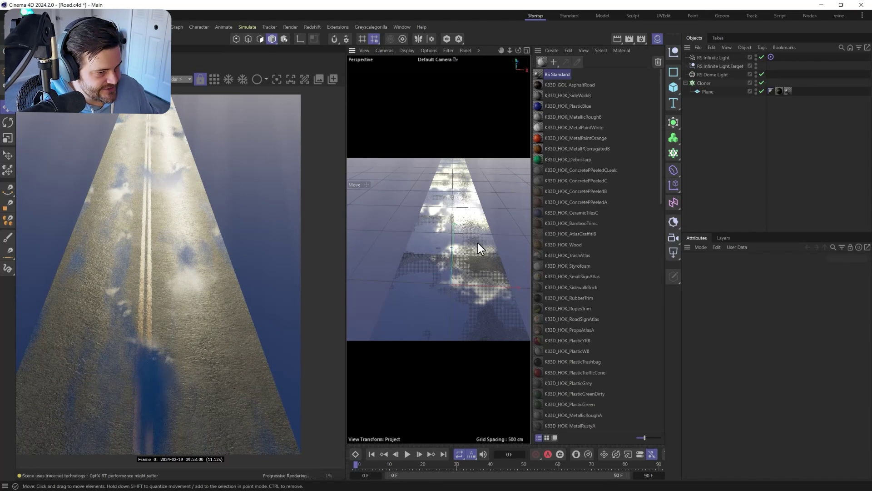
{"action": "left_click_drag", "start_coordinate": [475, 247], "coordinate": [359, 223], "text": "alt"}
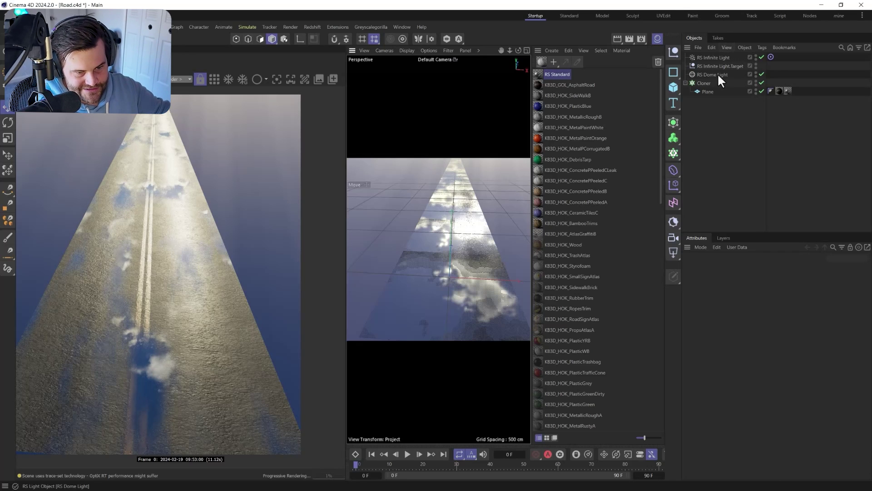
{"action": "left_click", "coordinate": [761, 74]}
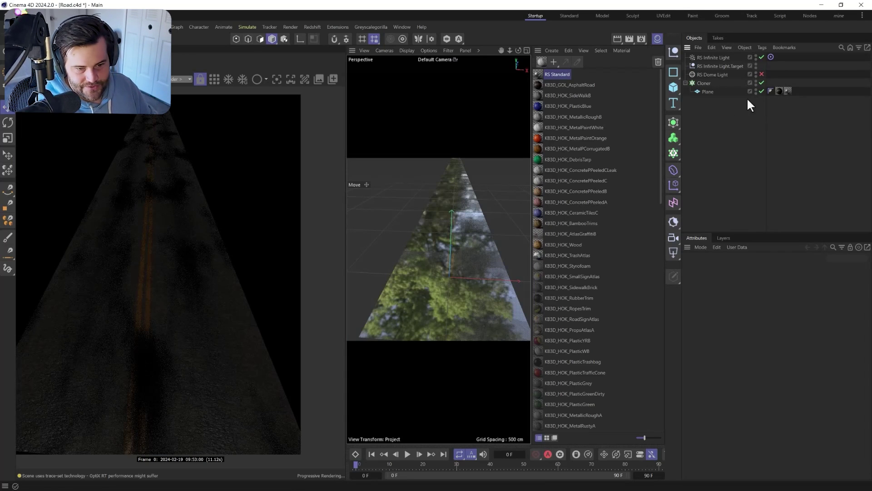
{"action": "left_click", "coordinate": [762, 74]}
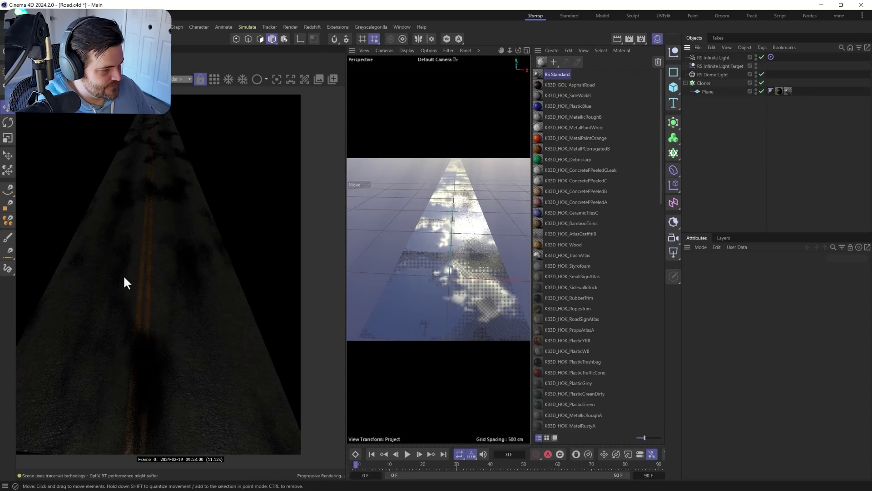
Set the puddle material's Maxon Noise input source to World space
{"action": "double_click", "coordinate": [538, 75]}
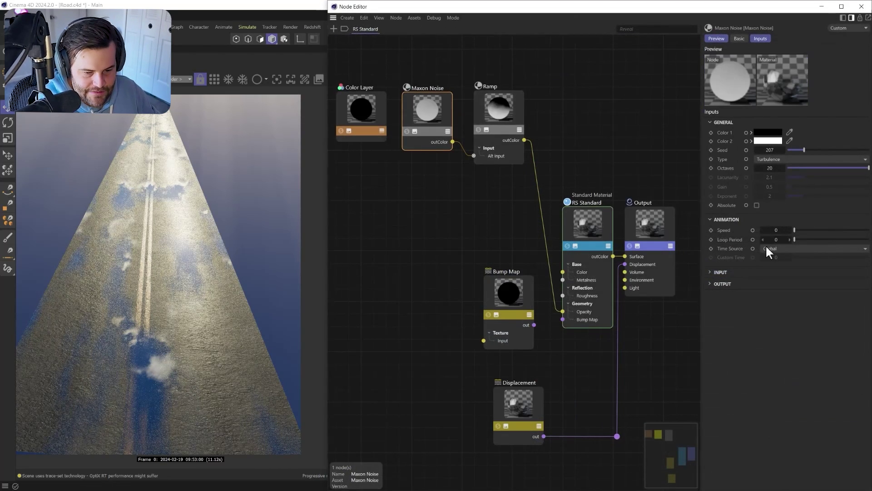
{"action": "left_click", "coordinate": [722, 273]}
{"action": "left_click", "coordinate": [800, 282]}
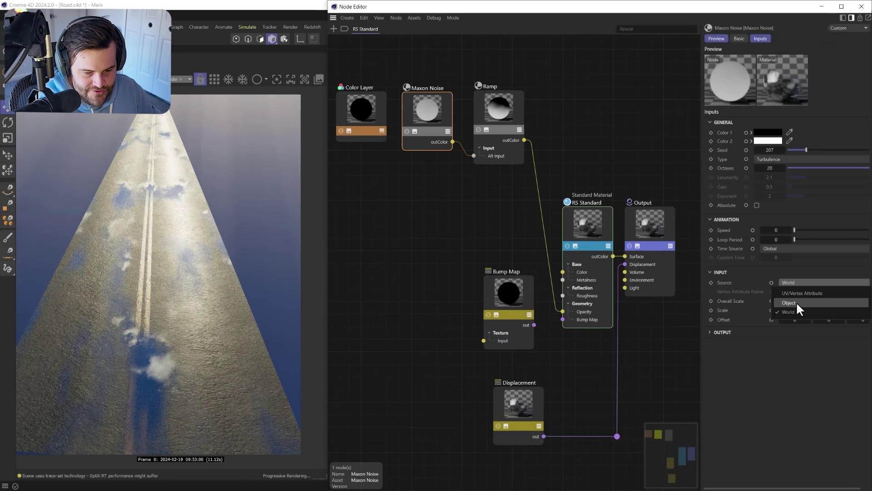
{"action": "left_click", "coordinate": [796, 301]}
{"action": "left_click_drag", "start_coordinate": [427, 111], "coordinate": [435, 171]}
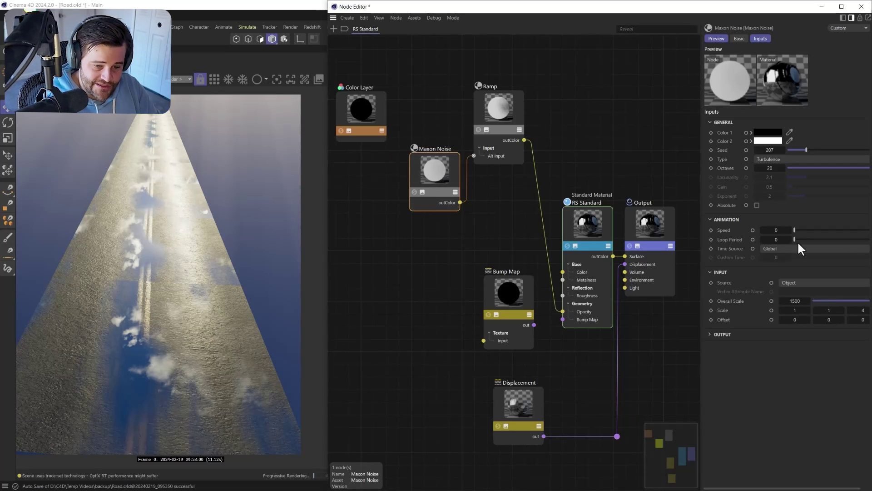
{"action": "left_click", "coordinate": [806, 281]}
{"action": "left_click", "coordinate": [789, 312]}
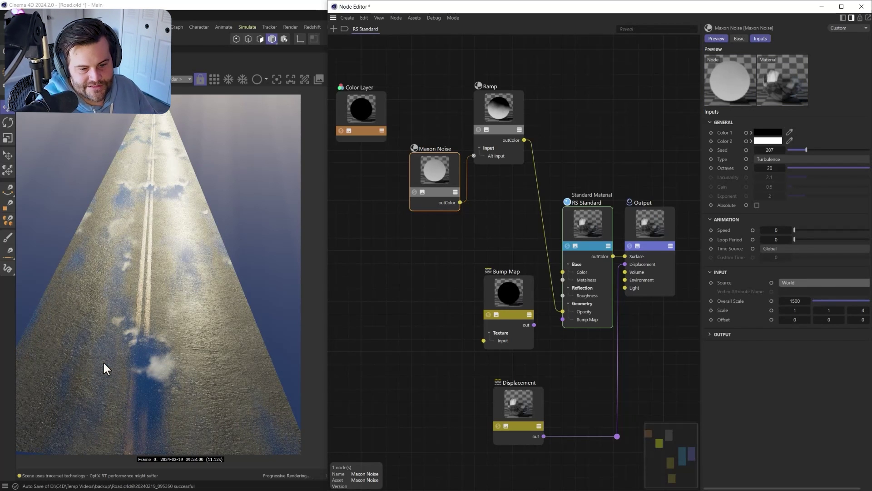
Give the Maxon Noise a Scale Z of 1 and an Overall Scale of 2500
{"action": "double_click", "coordinate": [860, 312]}
{"action": "type", "text": "1"}
{"action": "key", "text": "Return"}
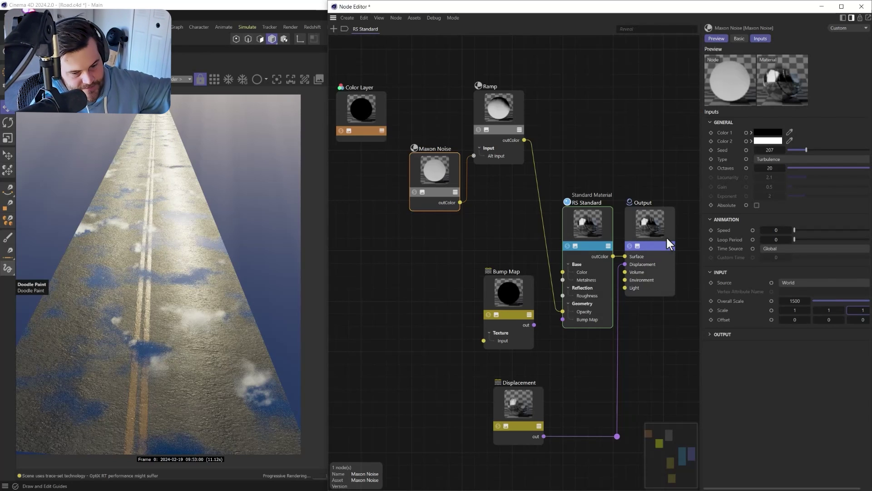
{"action": "double_click", "coordinate": [798, 302]}
{"action": "type", "text": "2500"}
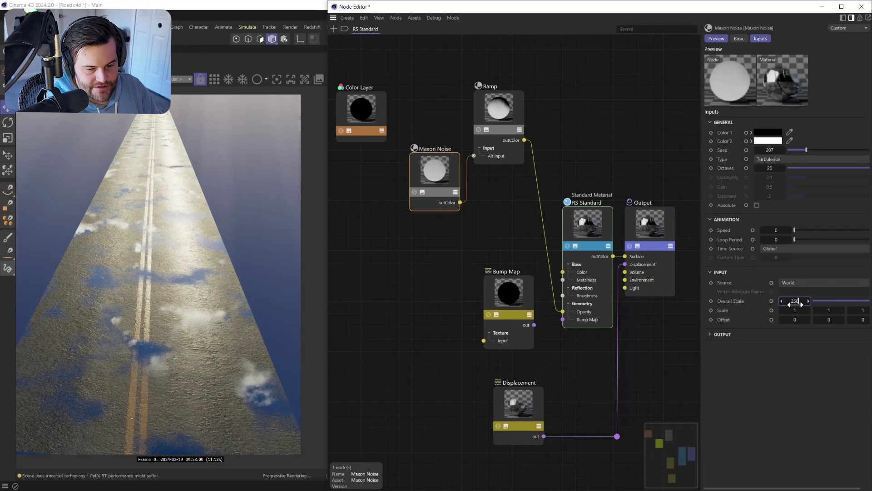
{"action": "key", "text": "Return"}
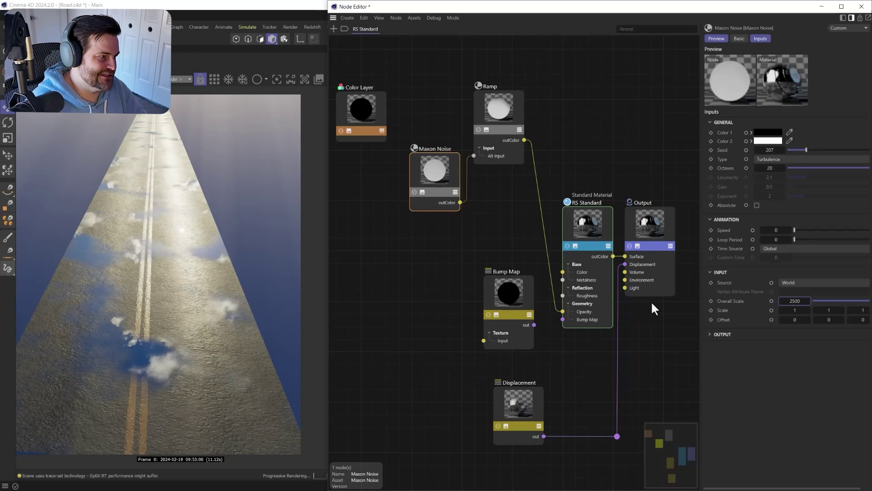
Switch to the Untitled 3 document with Ctrl+N
{"action": "key", "text": "ctrl+n"}
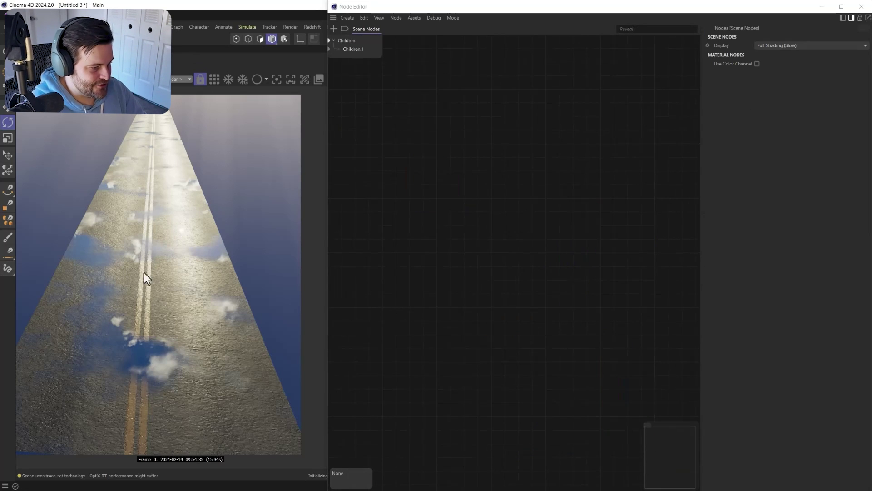